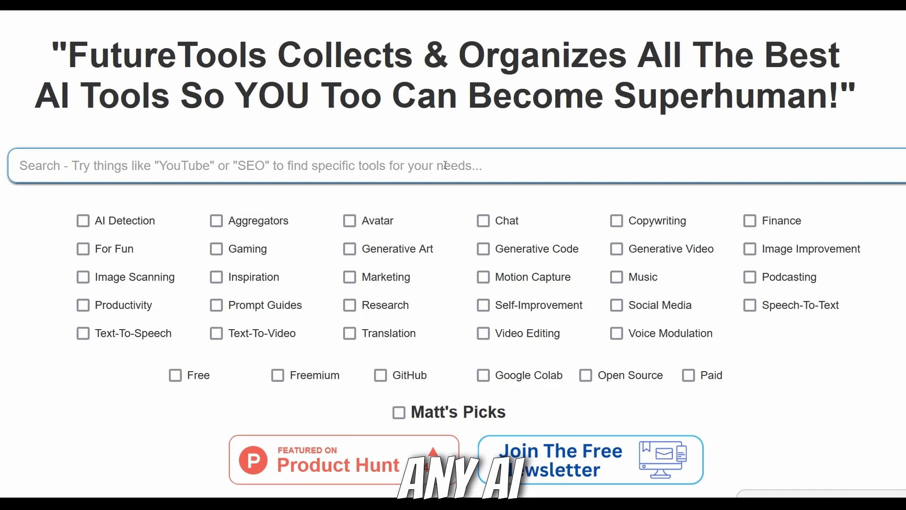
- Search FutureTools for 'aud' and scroll down to the filtered tool results
type("aud")
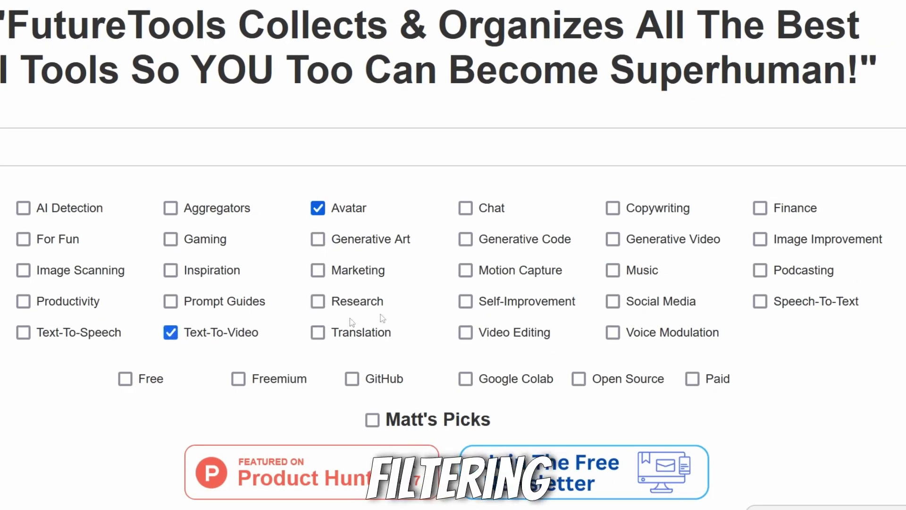
scroll(453, 255, "down", 6)
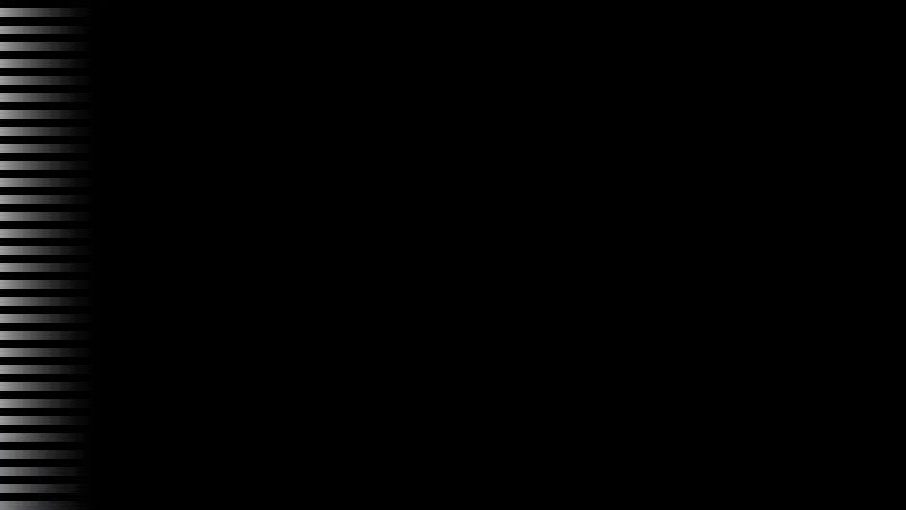
- Search Google for 'adobe podcast au', browse the Adobe Podcast tools list and start Mic Check
type("adobe")
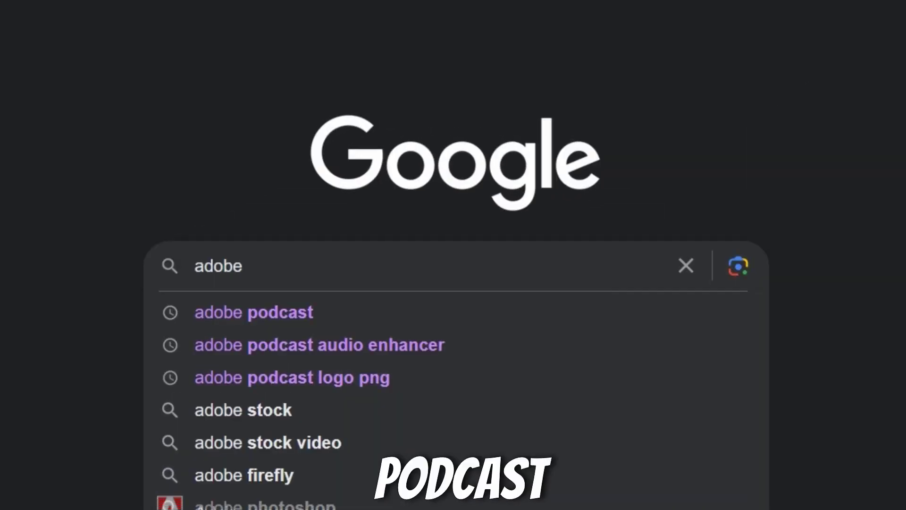
type(" podcast au")
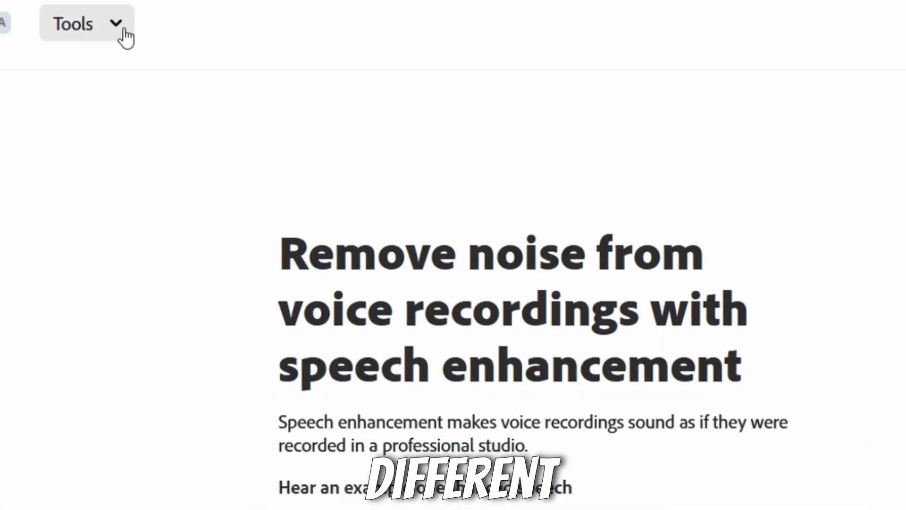
left_click(123, 36)
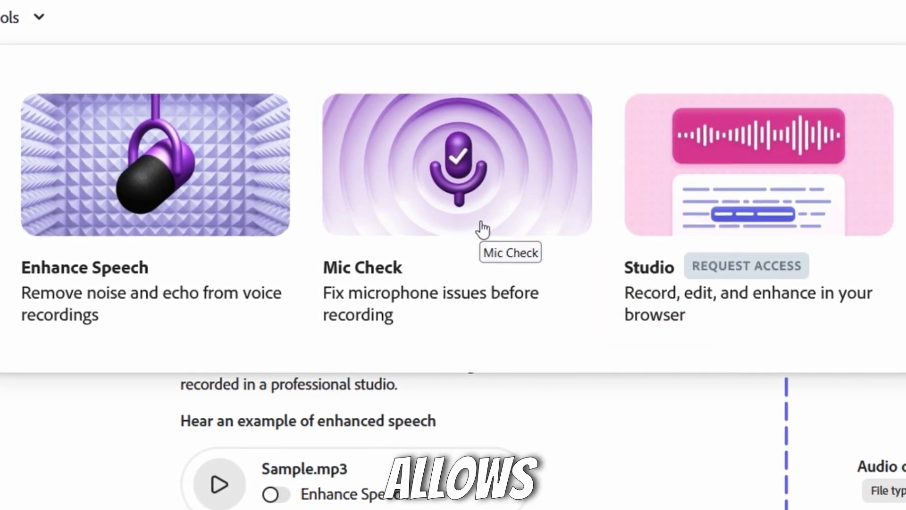
left_click(481, 228)
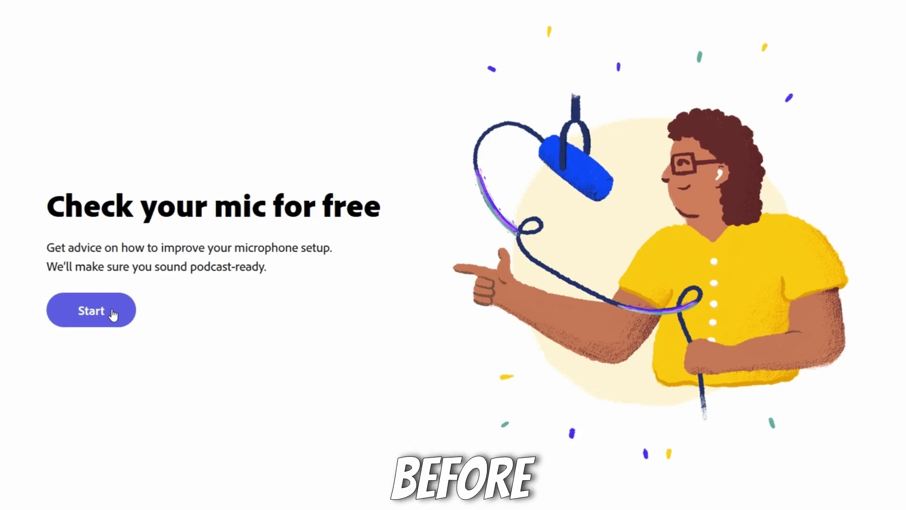
left_click(113, 314)
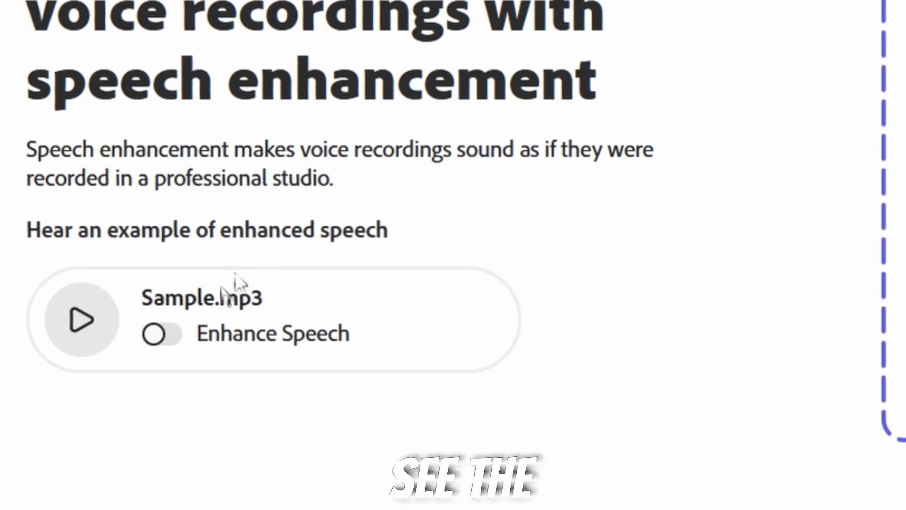
- Play Sample.mp3 in original and enhanced versions via the Enhance Speech toggle, then stop playback
left_click(148, 340)
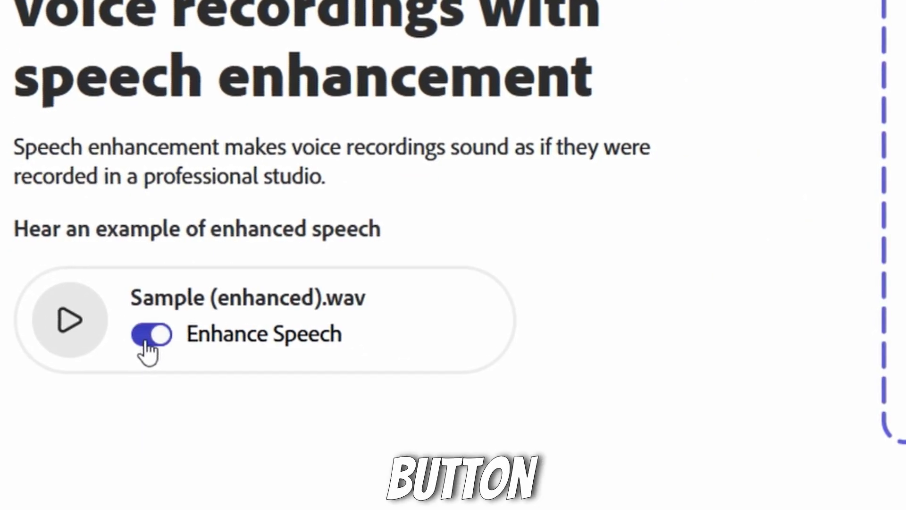
left_click(148, 340)
left_click(61, 332)
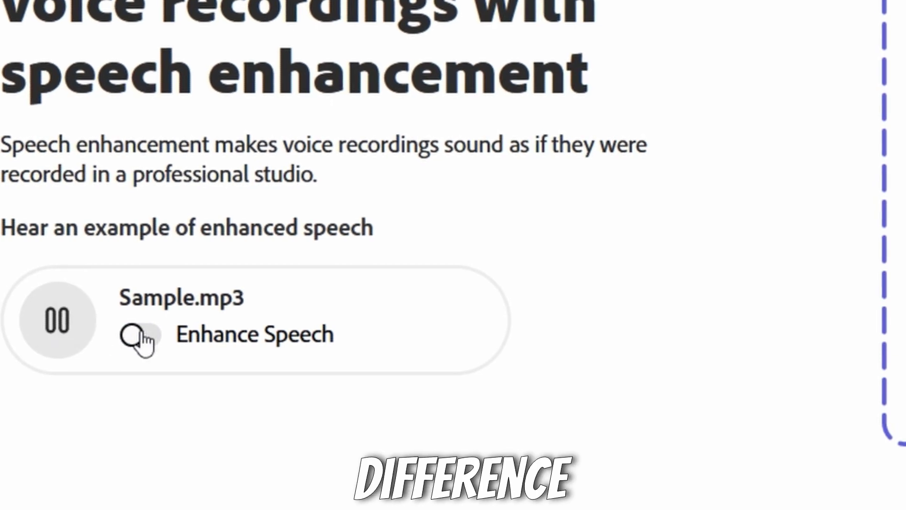
left_click(141, 335)
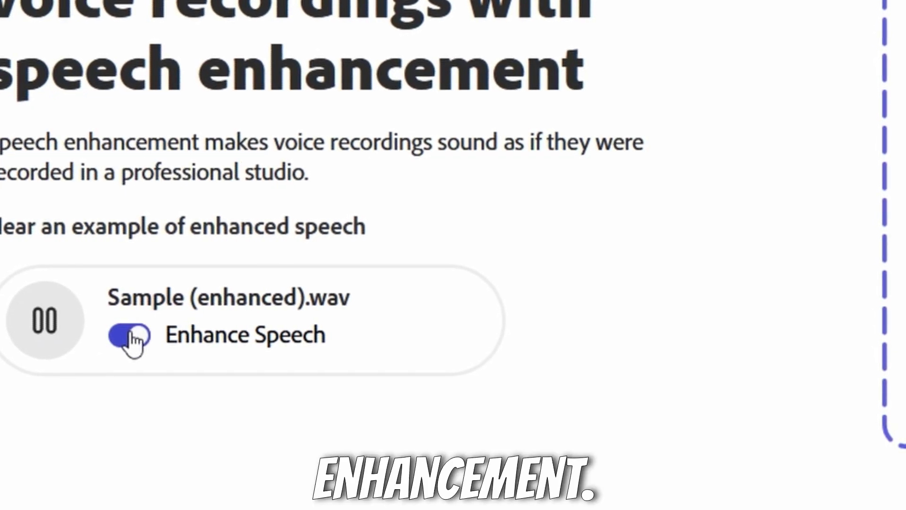
left_click(46, 336)
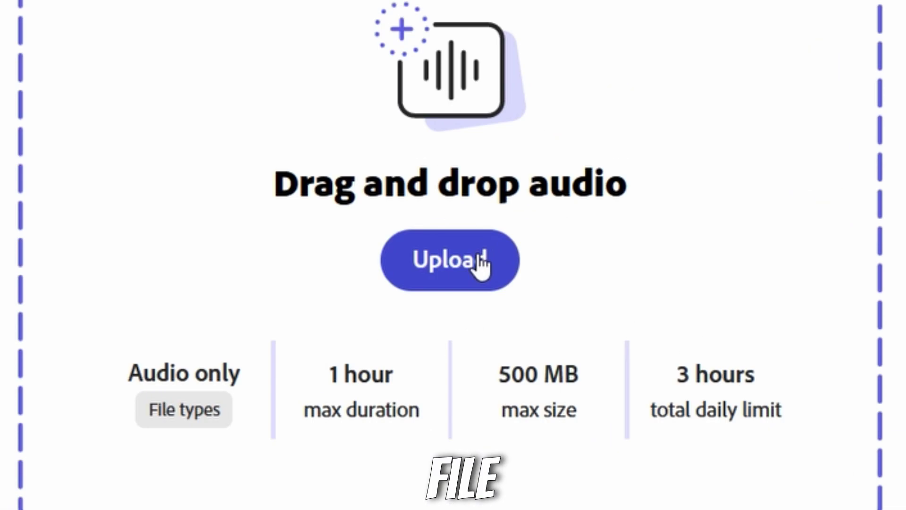
- Upload a voice recording for enhancement, then hear the original with enhancement off and stop playback
left_click(621, 184)
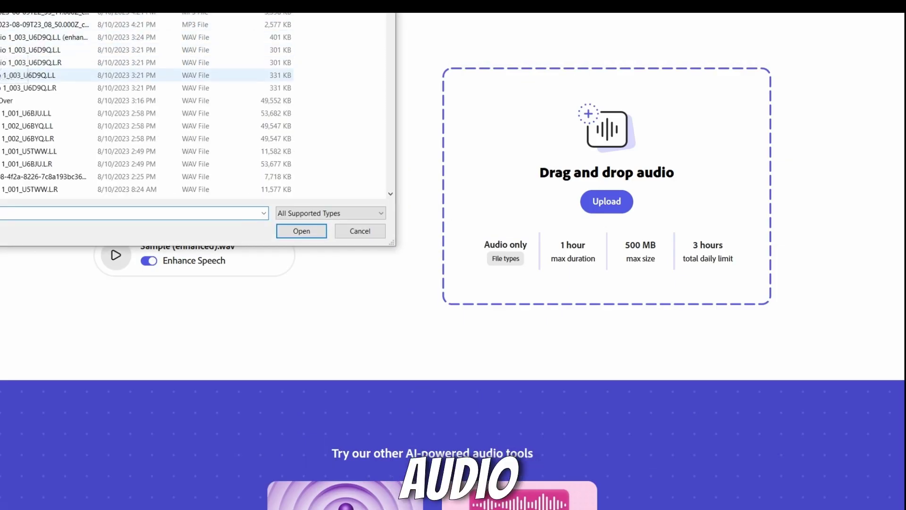
double_click(0, 116)
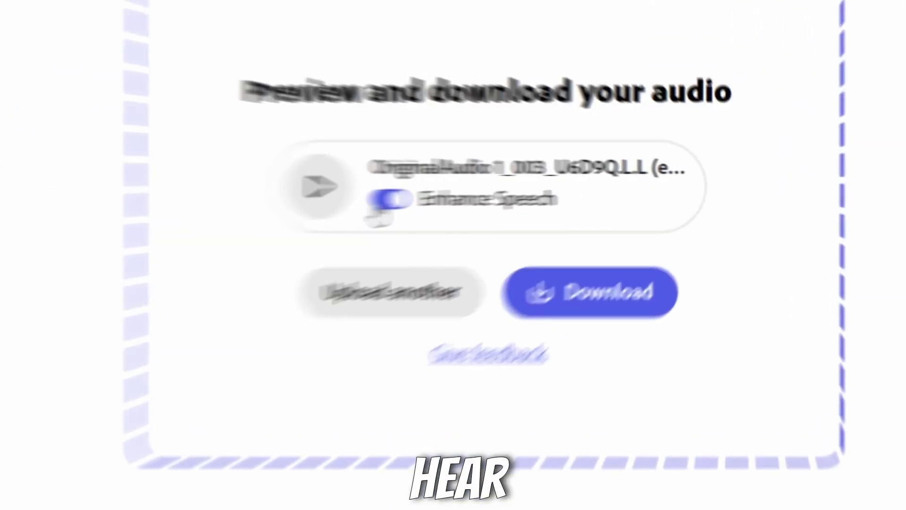
left_click(564, 187)
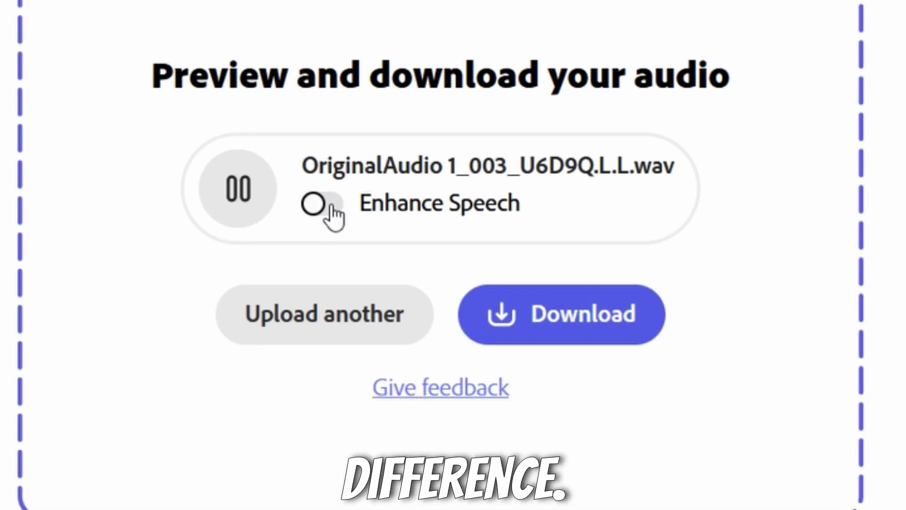
left_click(260, 194)
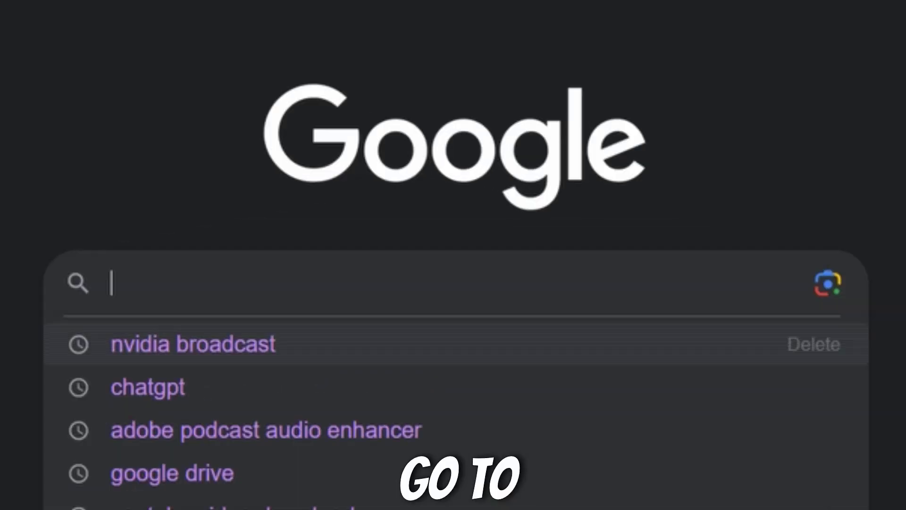
- Search 'nvidia broadcast', open its product page and select the System Requirements table text
type("nvidia broadva")
key("BackSpace")
key("BackSpace")
type("cast")
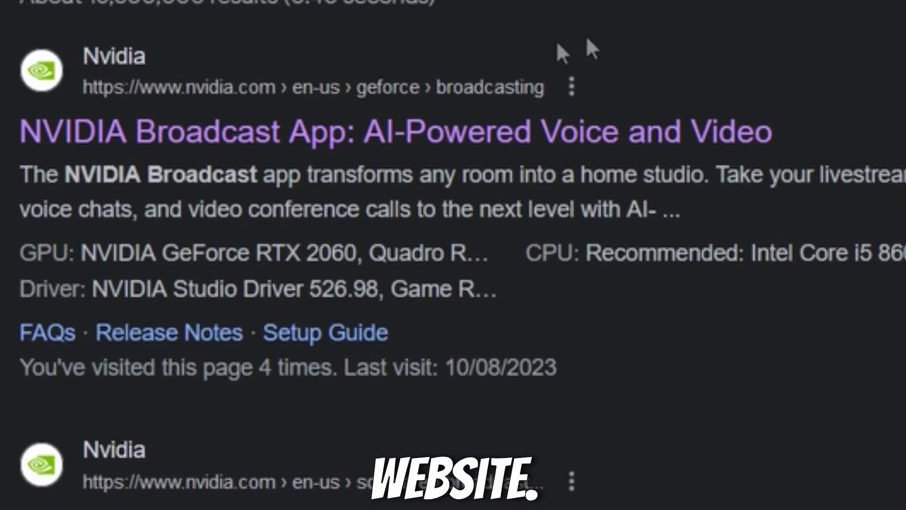
left_click(316, 127)
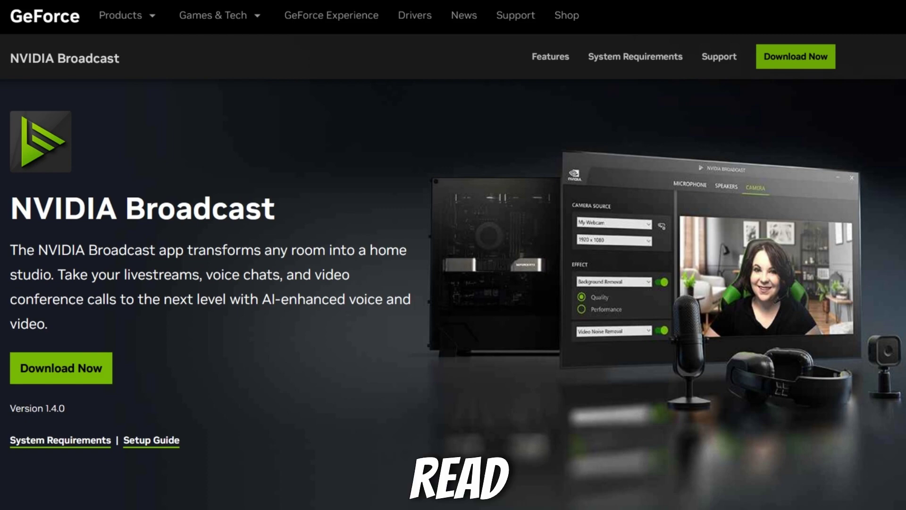
left_click(101, 442)
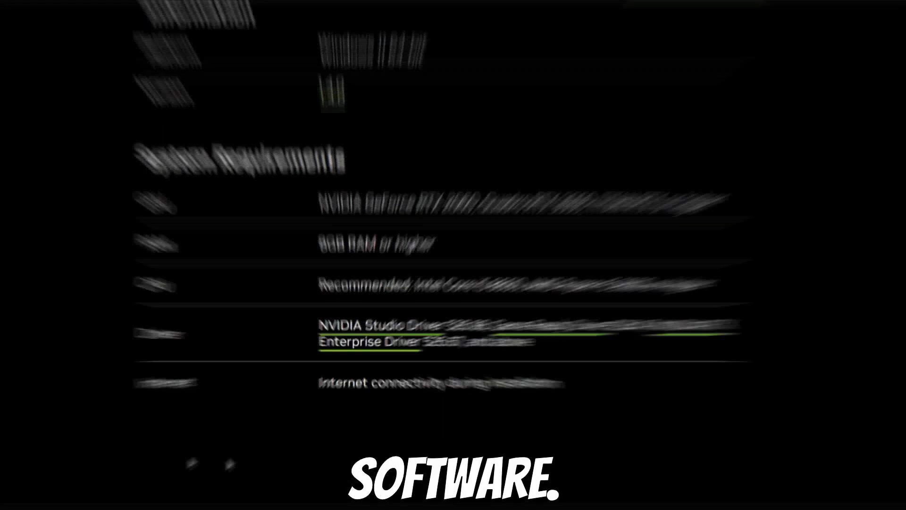
left_click_drag(58, 79, 752, 418)
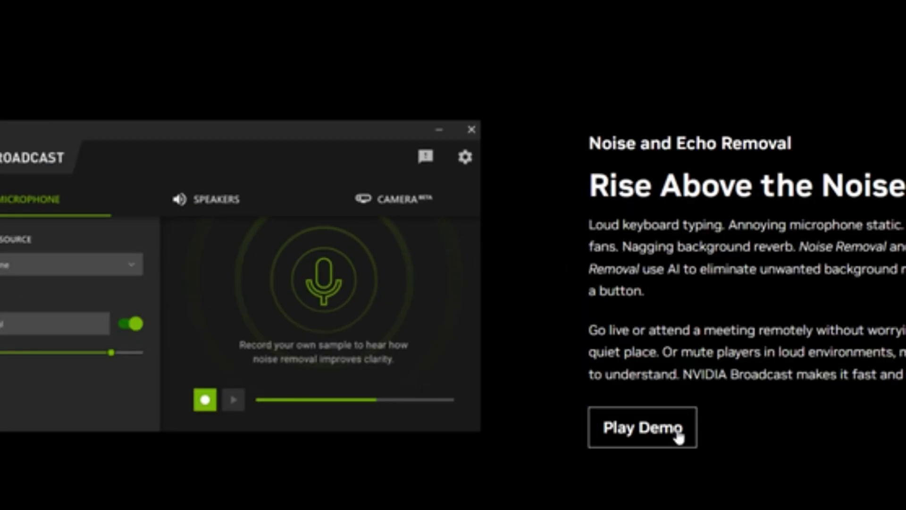
- Play the NVIDIA Broadcast noise removal demo video
left_click(623, 377)
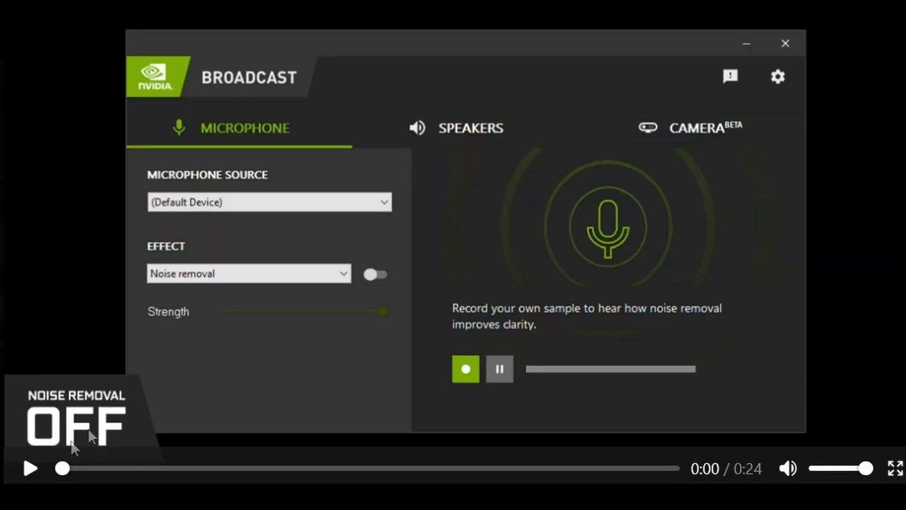
left_click(24, 472)
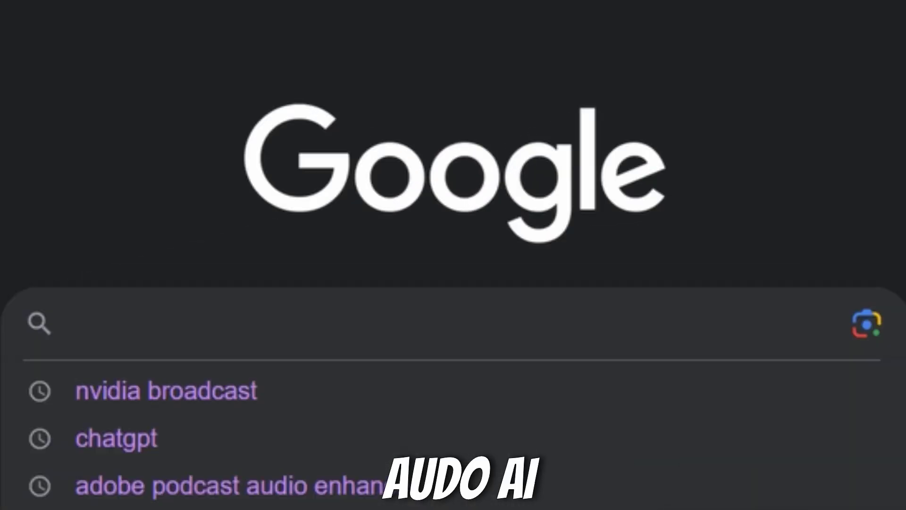
- Search 'audo ai', open the Audo Studio homepage and play the noisy Before example
type("audo ai")
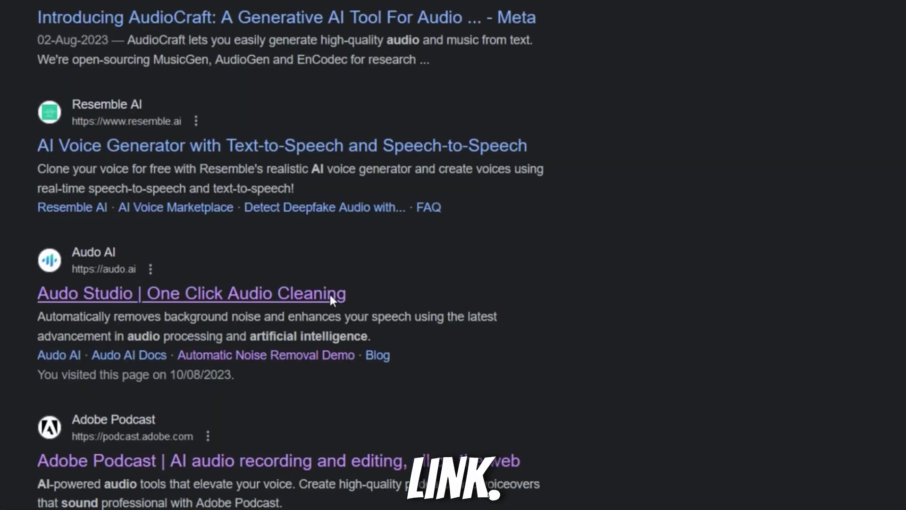
left_click(330, 294)
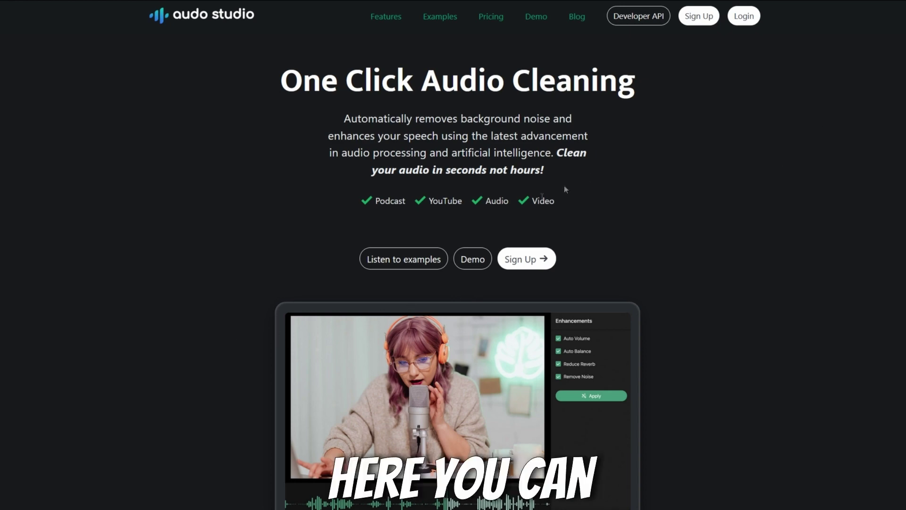
left_click(417, 264)
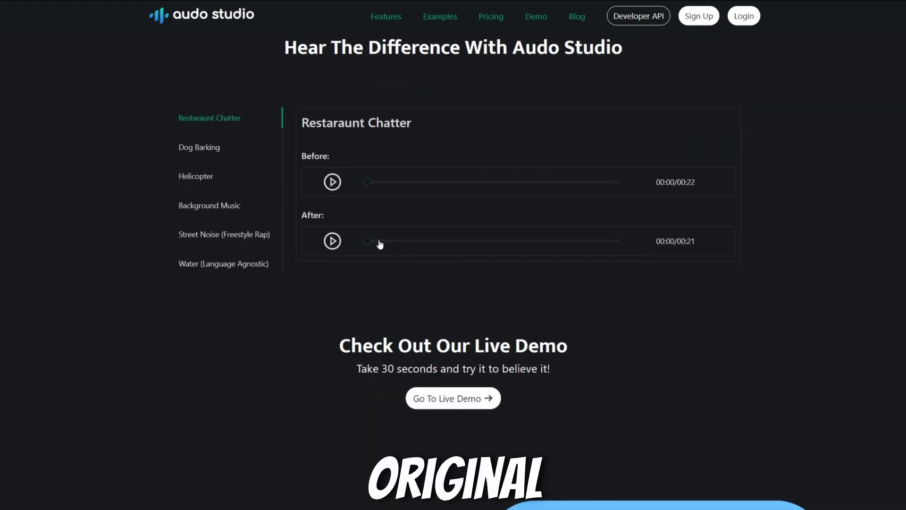
left_click(332, 184)
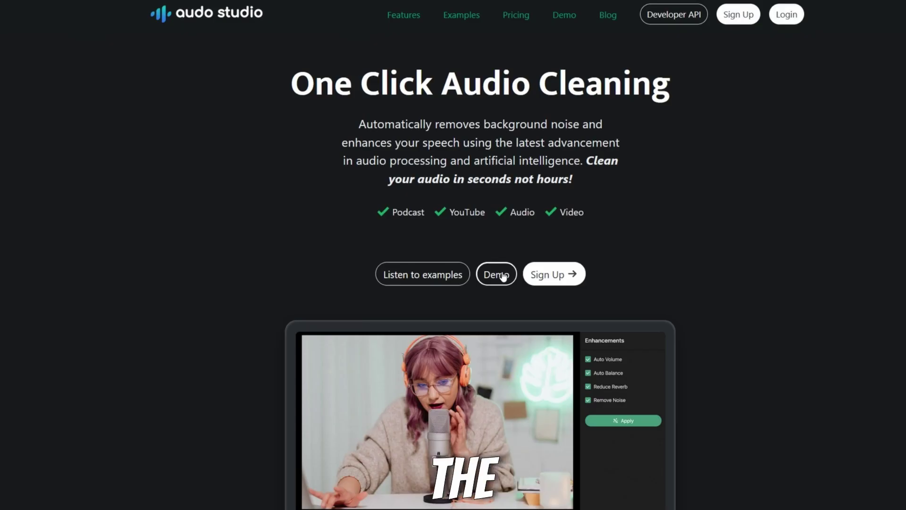
- Go from the Audo demo page to sign-up and create a free account with Google
left_click(486, 318)
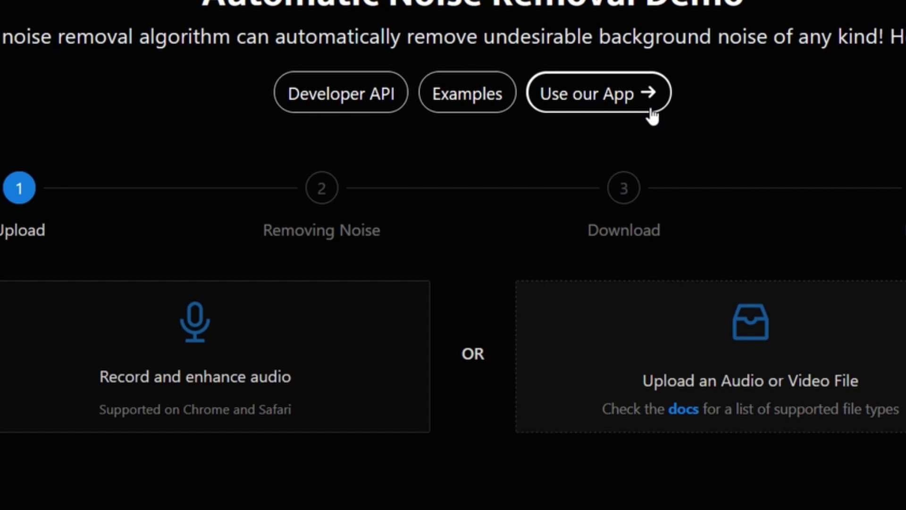
left_click(651, 115)
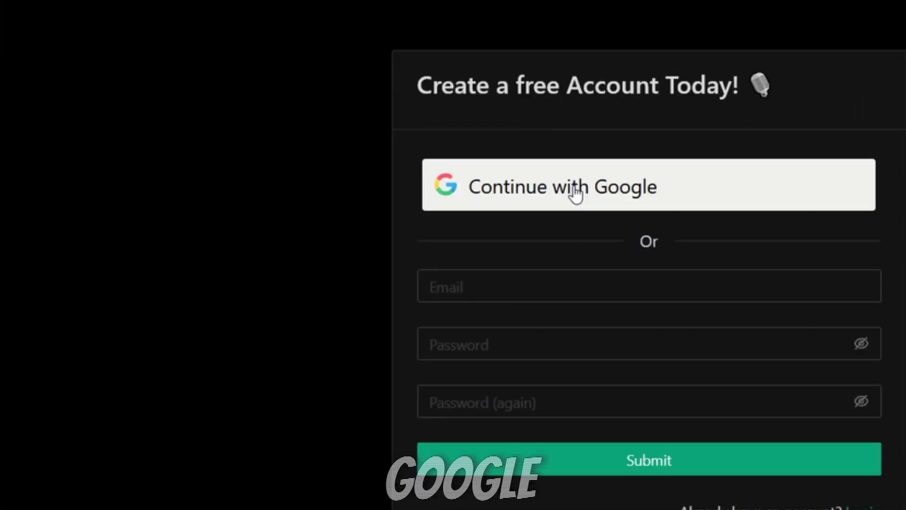
left_click(576, 194)
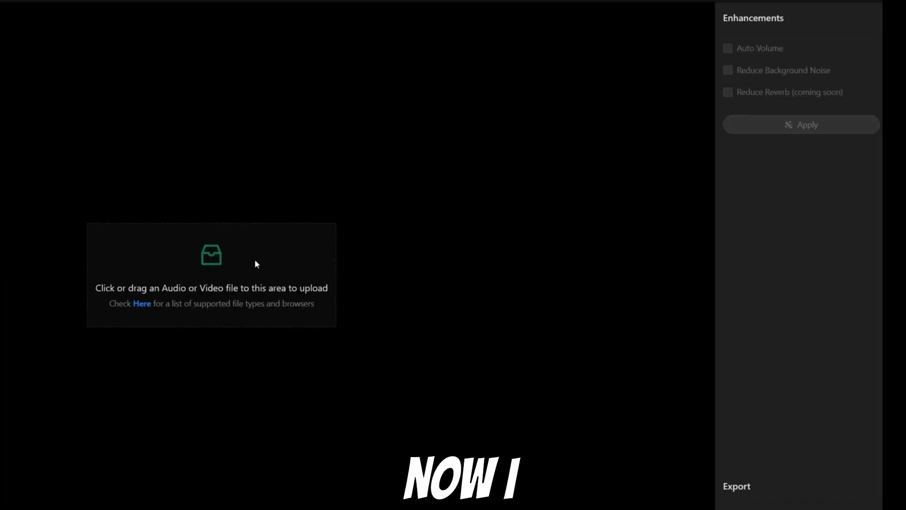
- Upload the EngineAudio file into Audo Studio
left_click(255, 263)
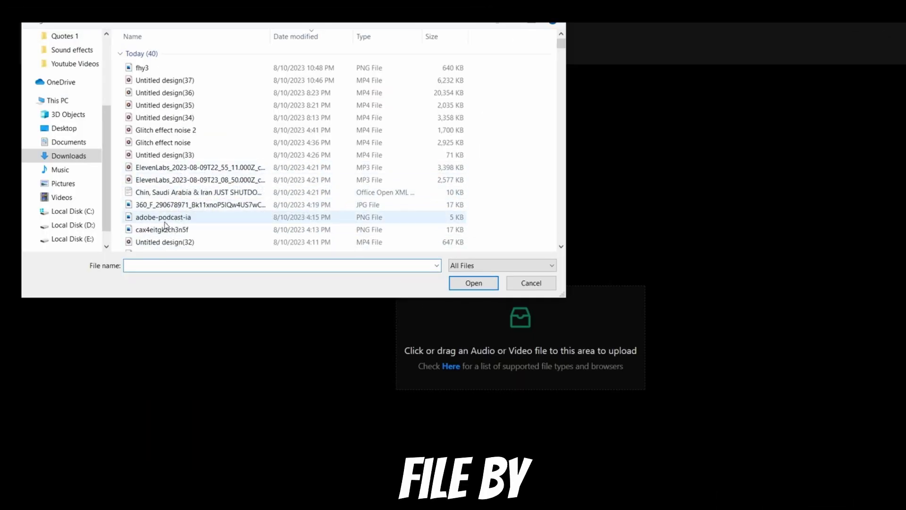
scroll(174, 194, "down", 3)
left_click(179, 206)
left_click(473, 282)
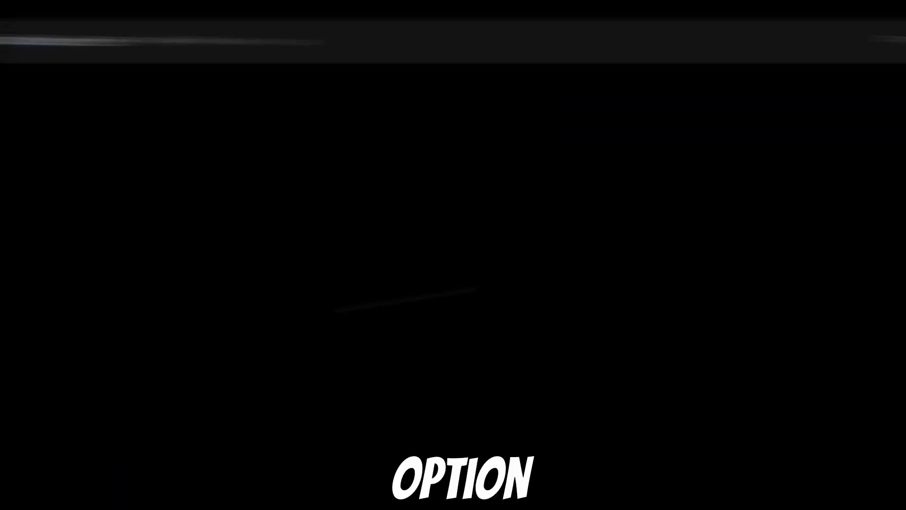
- Apply Auto Volume and Reduce Background Noise enhancements to the recording
left_click(678, 124)
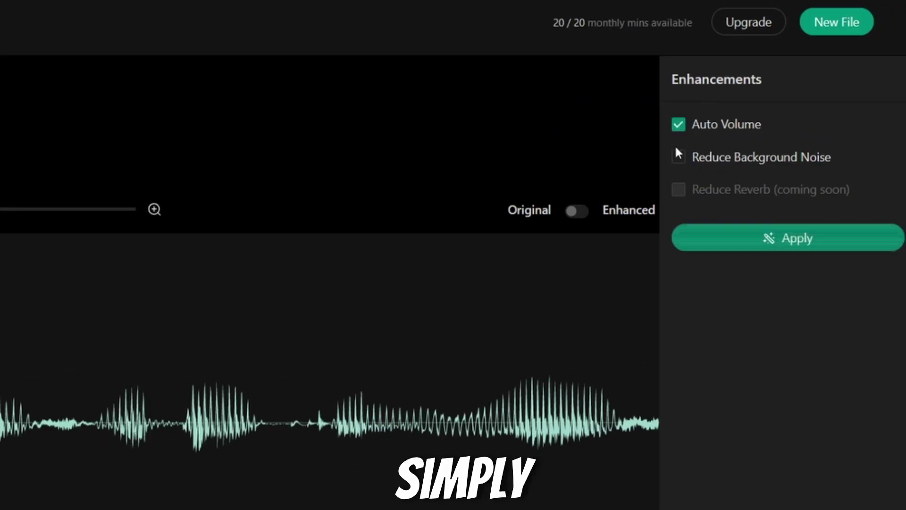
left_click(678, 157)
left_click(786, 305)
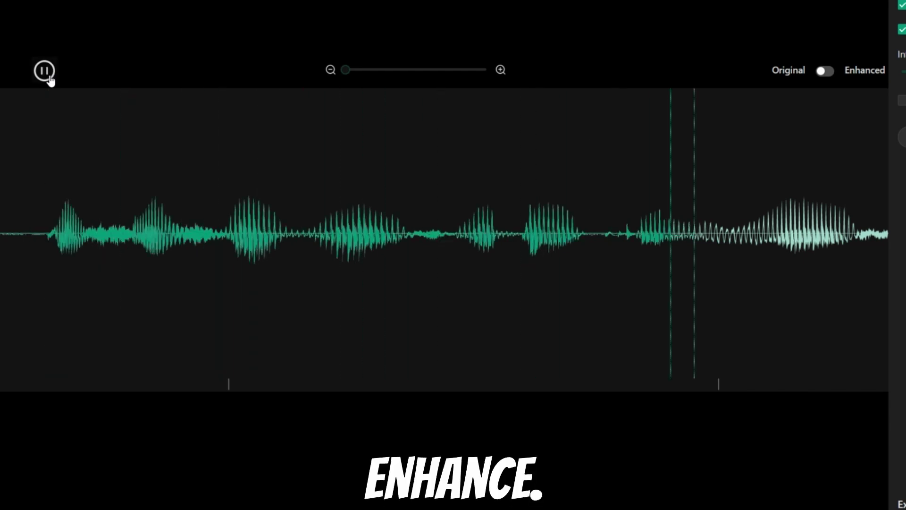
- Pause the original, switch to the Enhanced version and play the cleaned audio
left_click(822, 71)
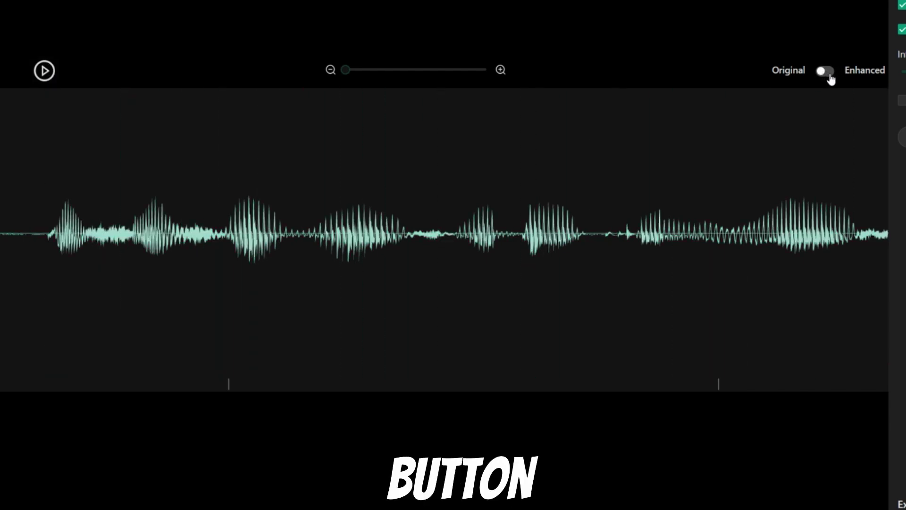
left_click(827, 71)
left_click(53, 73)
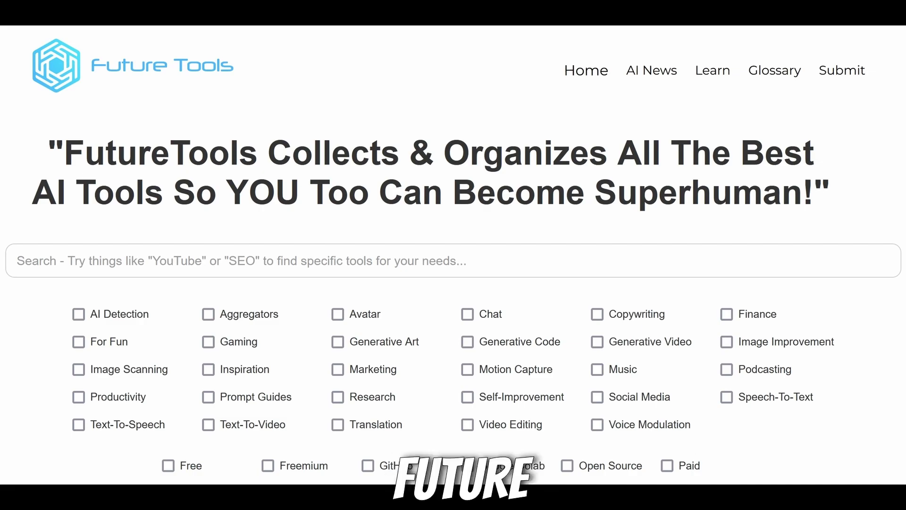
scroll(453, 255, "down", 10)
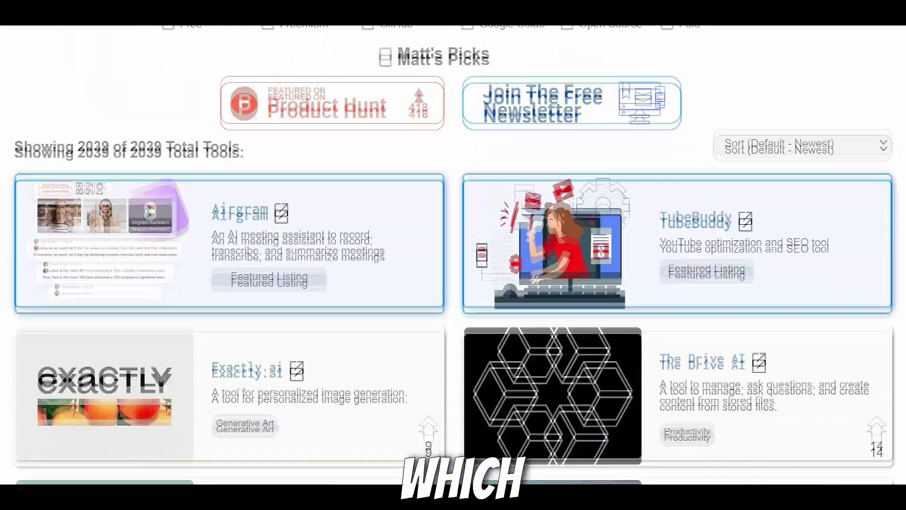